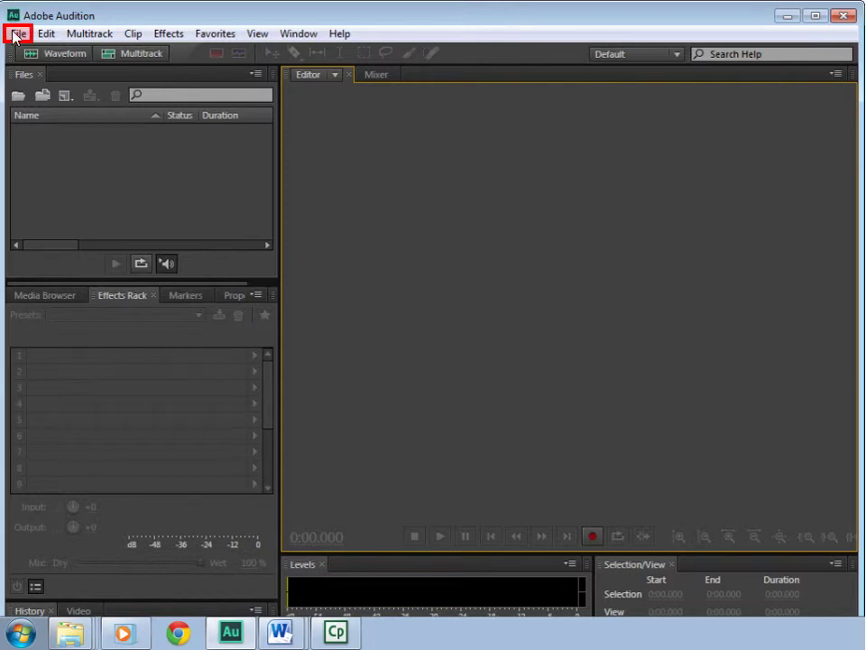
- Create a new audio file named parça1 with a 44100 Hz sample rate, stereo channels and 32 (float) bit depth
{"action": "left_click", "coordinate": [16, 37]}
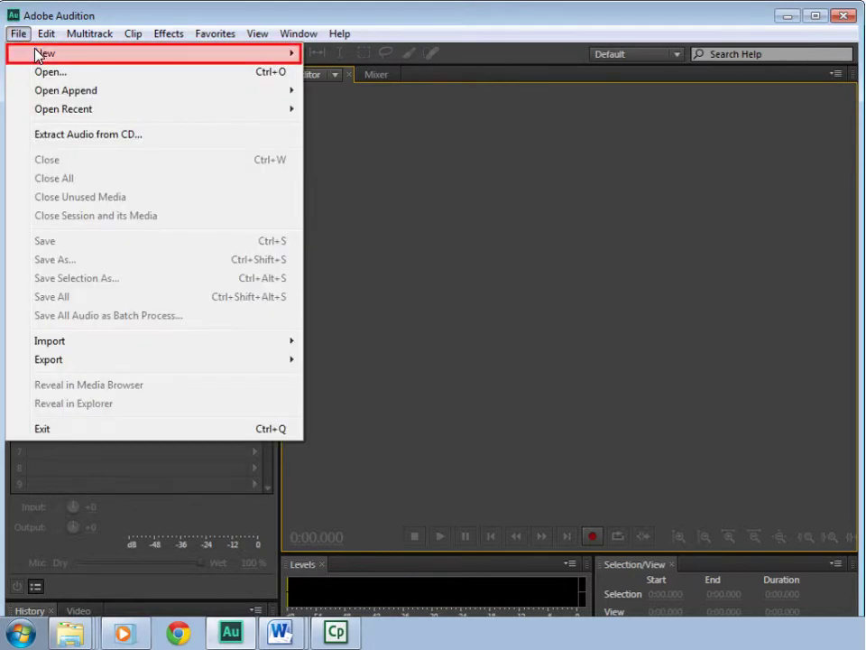
{"action": "mouse_move", "coordinate": [191, 56]}
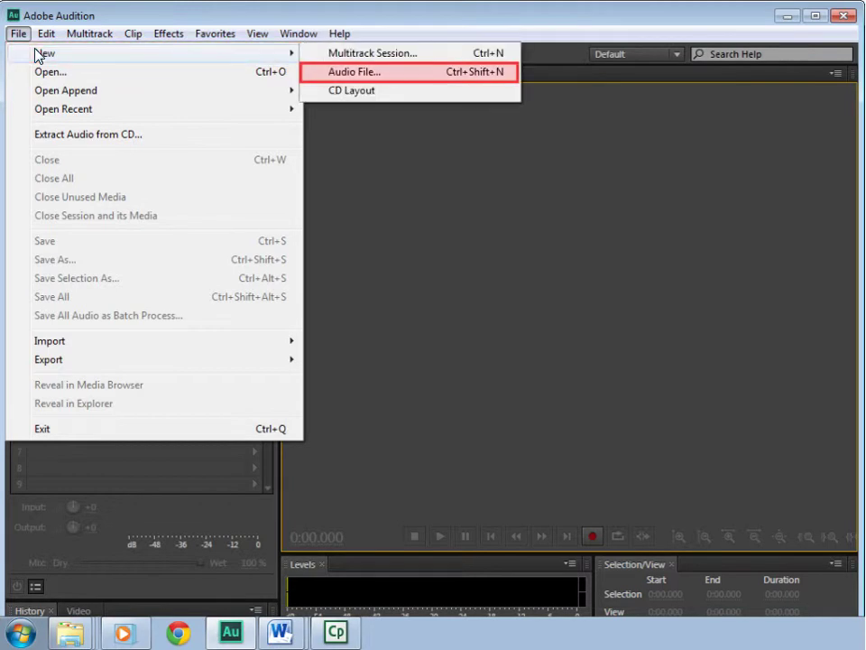
{"action": "left_click", "coordinate": [330, 72]}
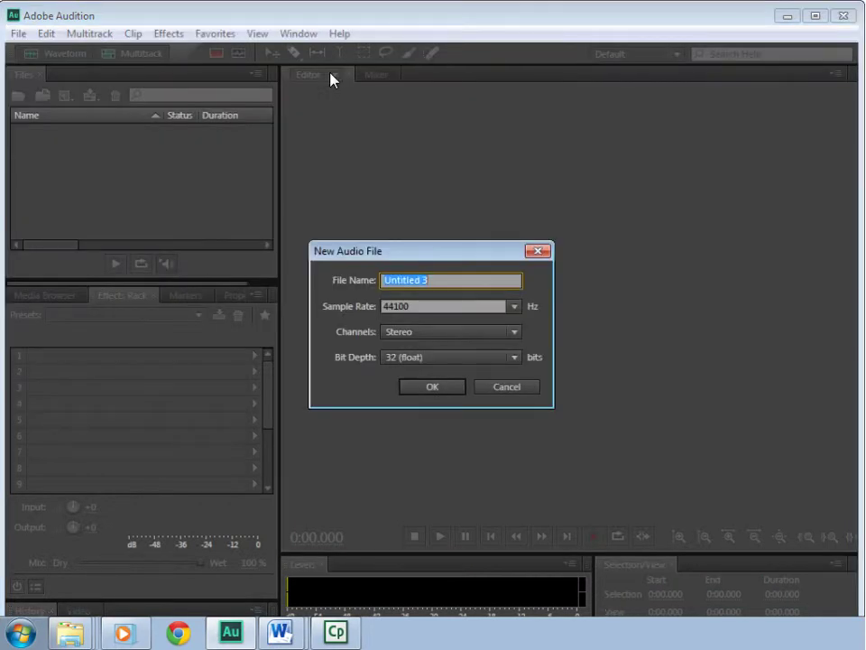
{"action": "type", "text": "parça1"}
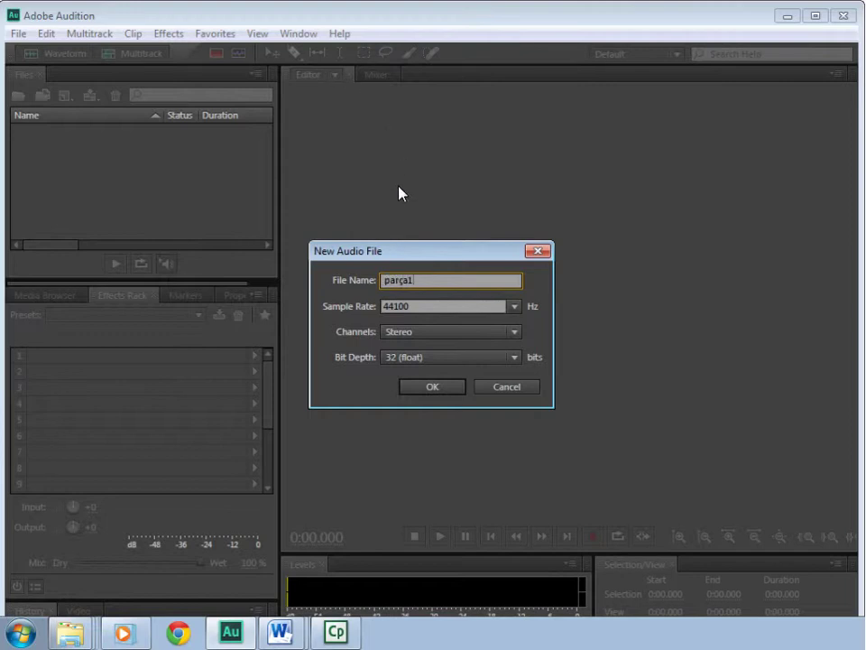
{"action": "left_click", "coordinate": [423, 388]}
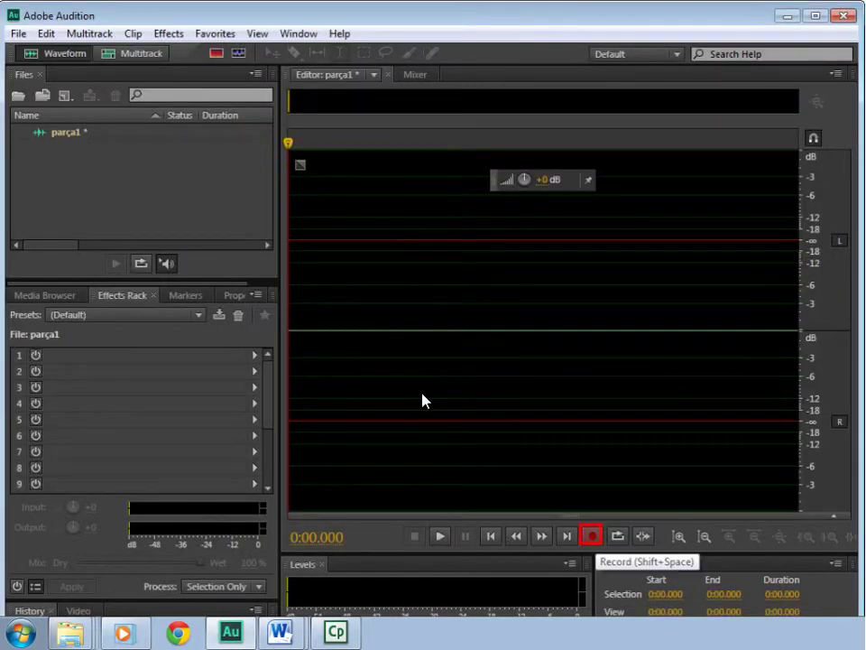
- Record a voice clip of about 2.8 seconds in parça1 and play it back from about 0.8 seconds
{"action": "left_click", "coordinate": [592, 536]}
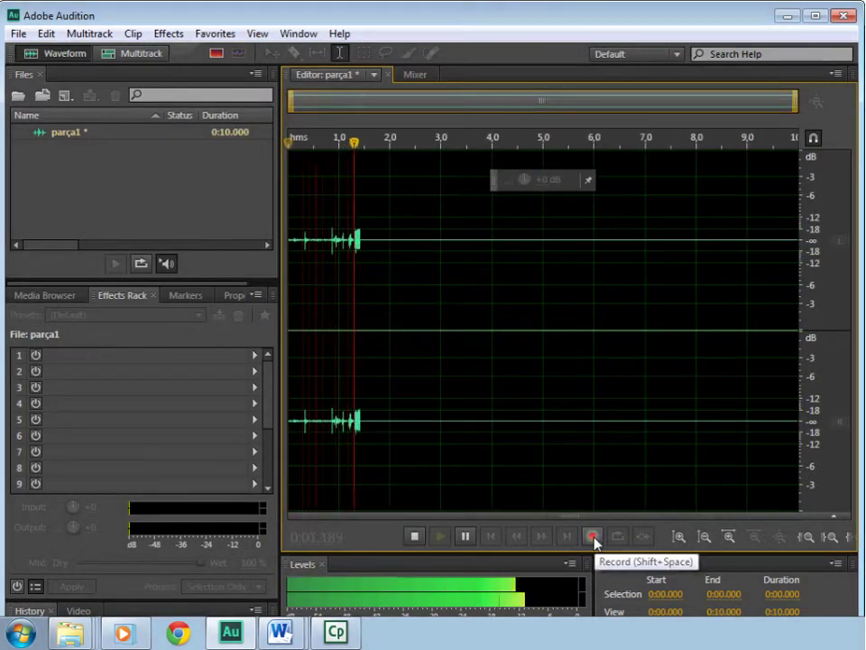
{"action": "left_click", "coordinate": [593, 537]}
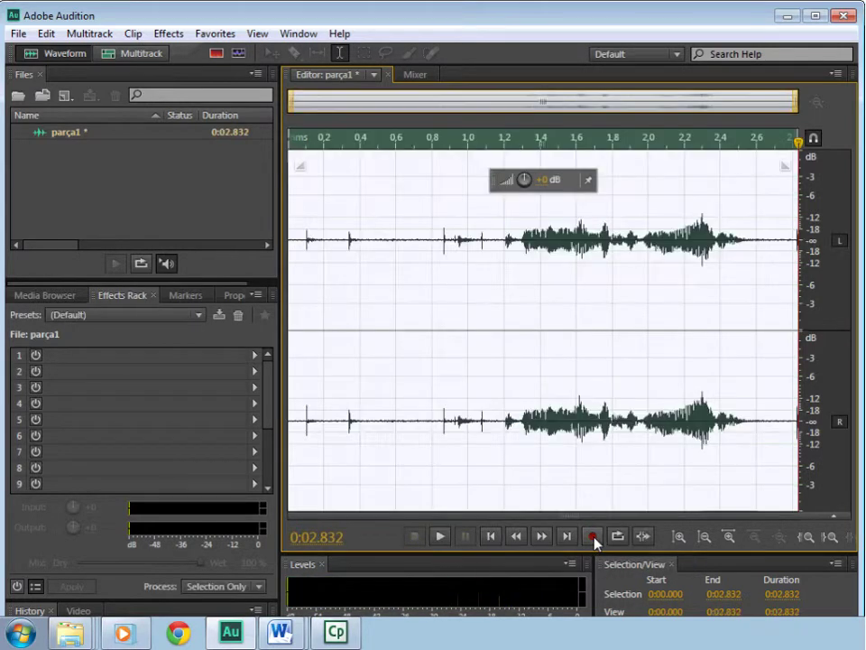
{"action": "left_click", "coordinate": [433, 240]}
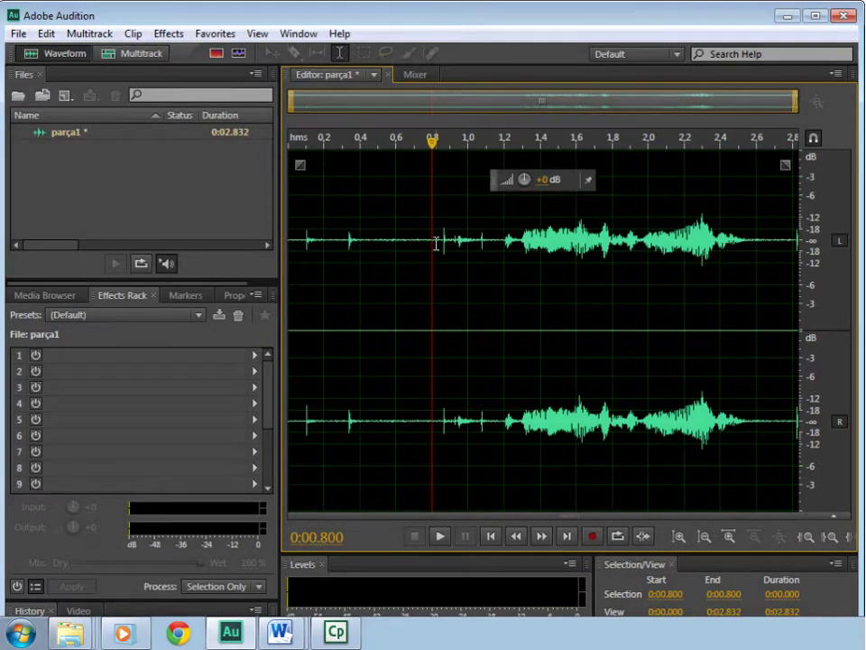
{"action": "key", "text": "space"}
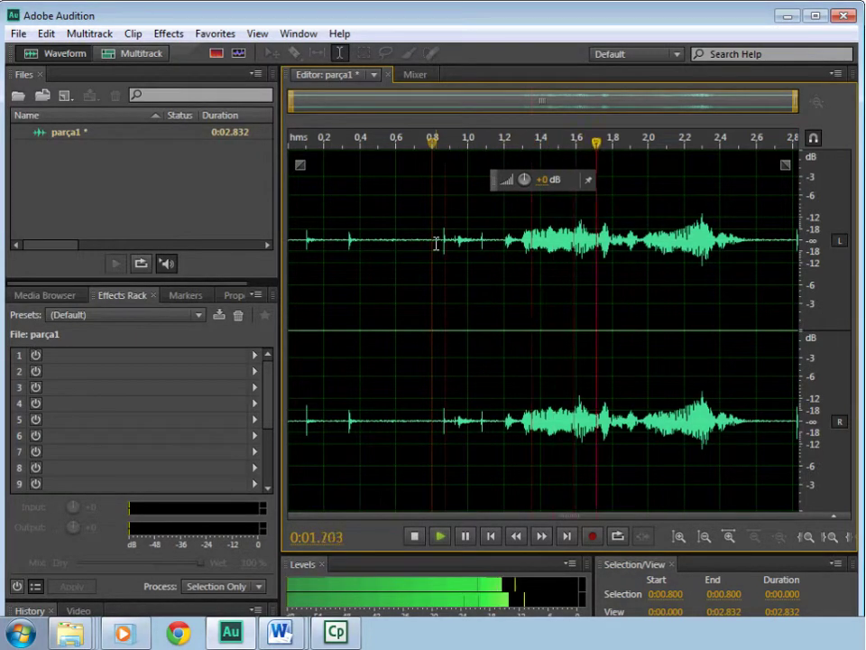
{"action": "left_click", "coordinate": [406, 244]}
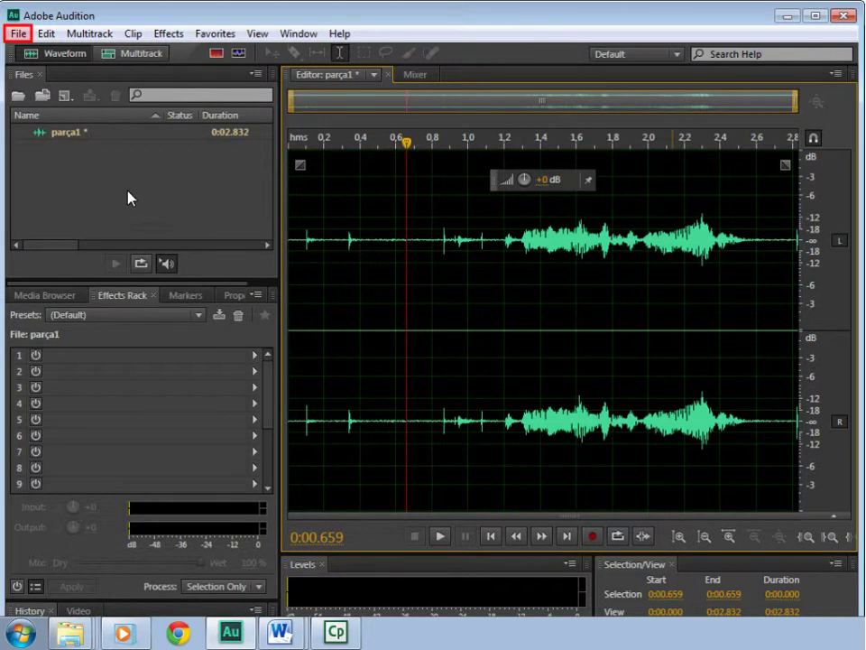
- Save the recording as parça1.wav in Wave PCM format inside a new Music library folder named parçalar
{"action": "left_click", "coordinate": [20, 32]}
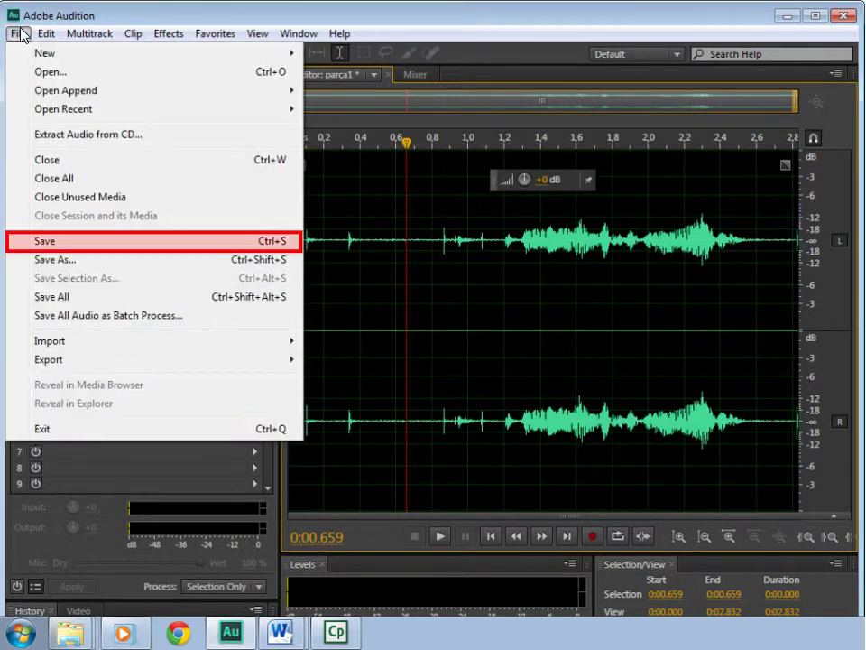
{"action": "left_click", "coordinate": [60, 240]}
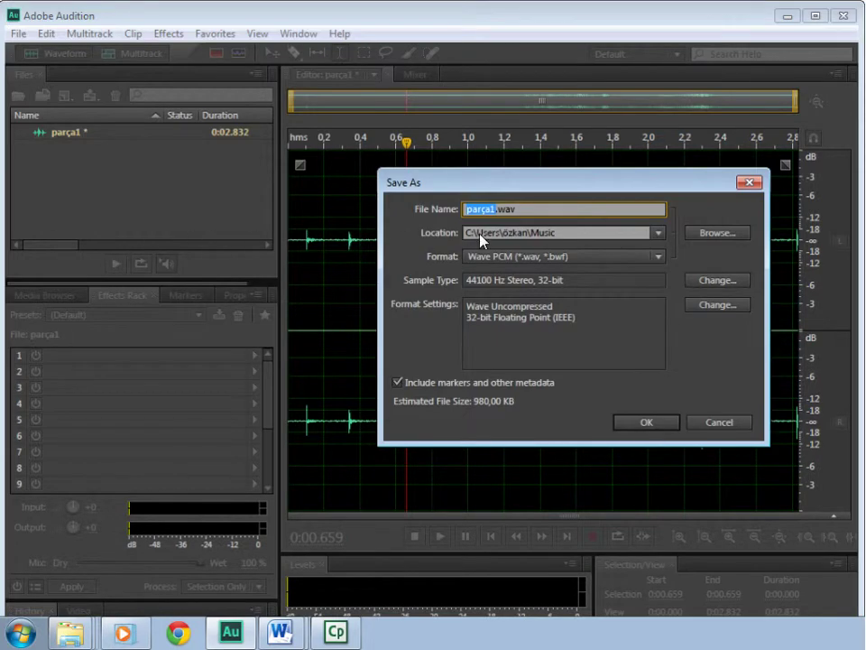
{"action": "left_click", "coordinate": [739, 236]}
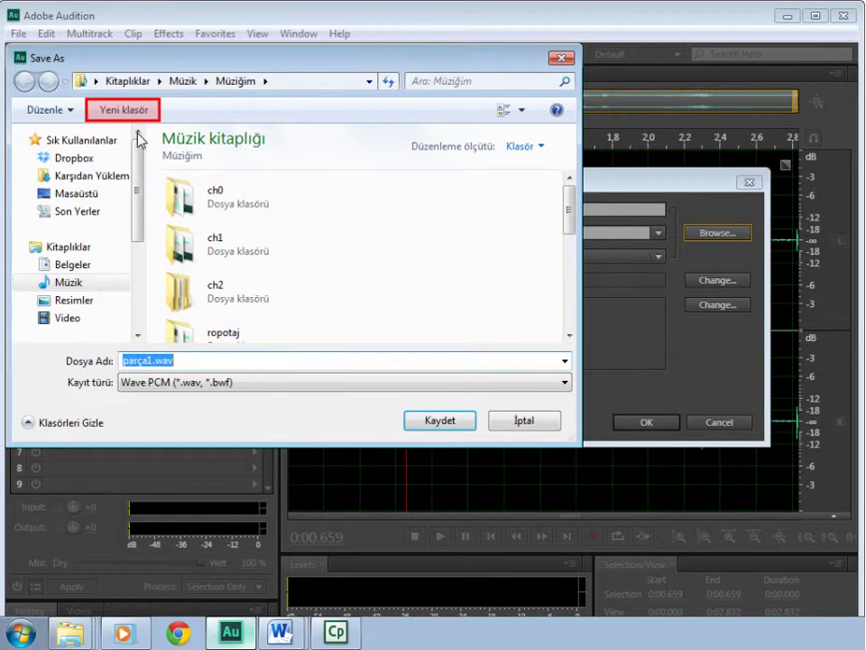
{"action": "left_click", "coordinate": [130, 110]}
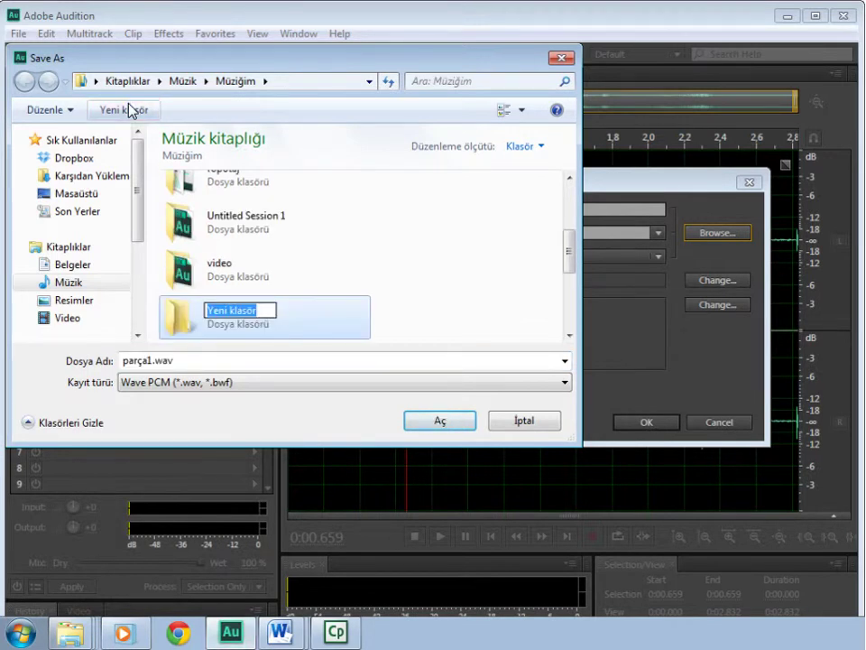
{"action": "type", "text": "parçalar"}
{"action": "key", "text": "Return"}
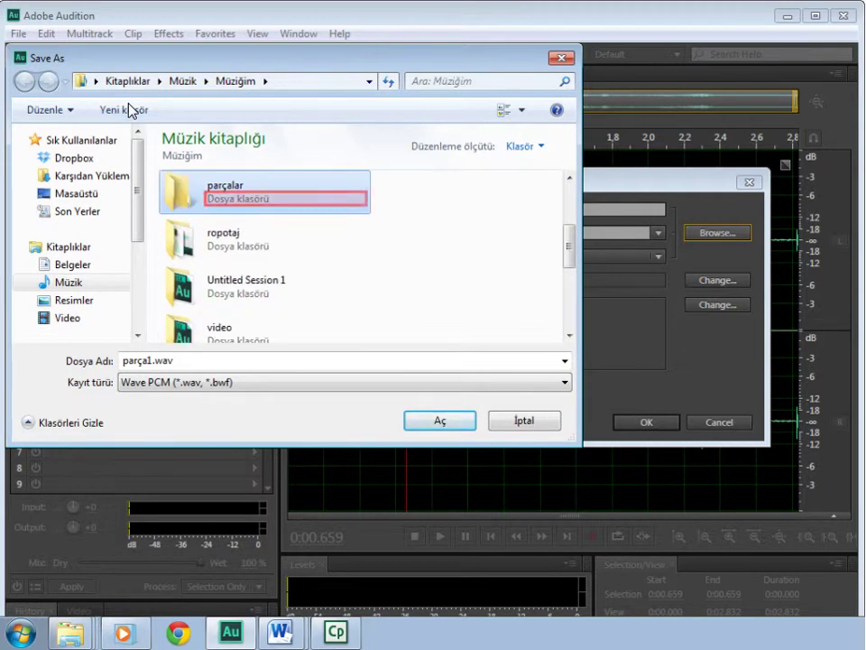
{"action": "double_click", "coordinate": [244, 200]}
{"action": "left_click", "coordinate": [446, 426]}
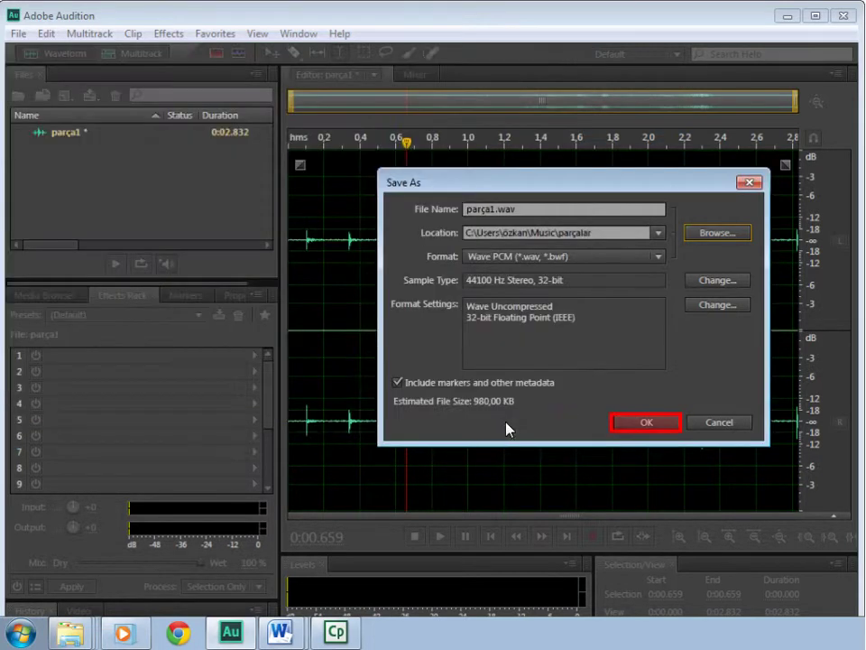
{"action": "left_click", "coordinate": [646, 423]}
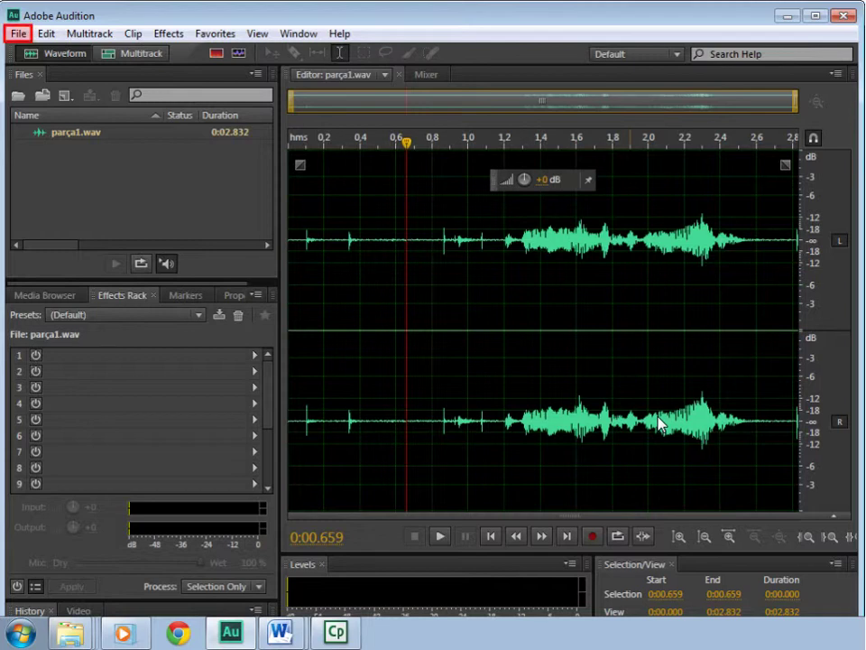
- Create a multitrack session named çokluparçalar in the Music folder with template None, 44100 Hz, 32 (float) and a stereo master
{"action": "left_click", "coordinate": [18, 39]}
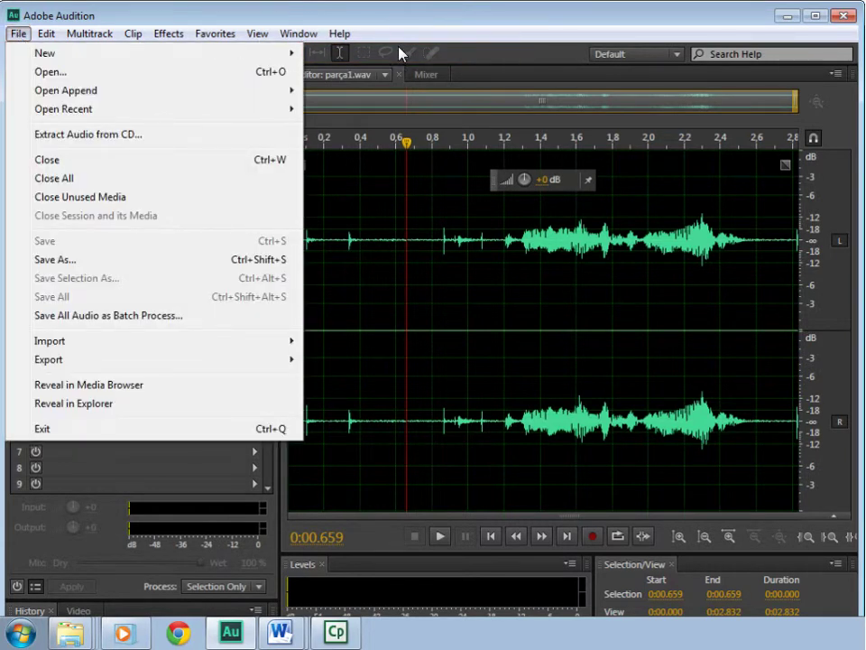
{"action": "key", "text": "ctrl+n"}
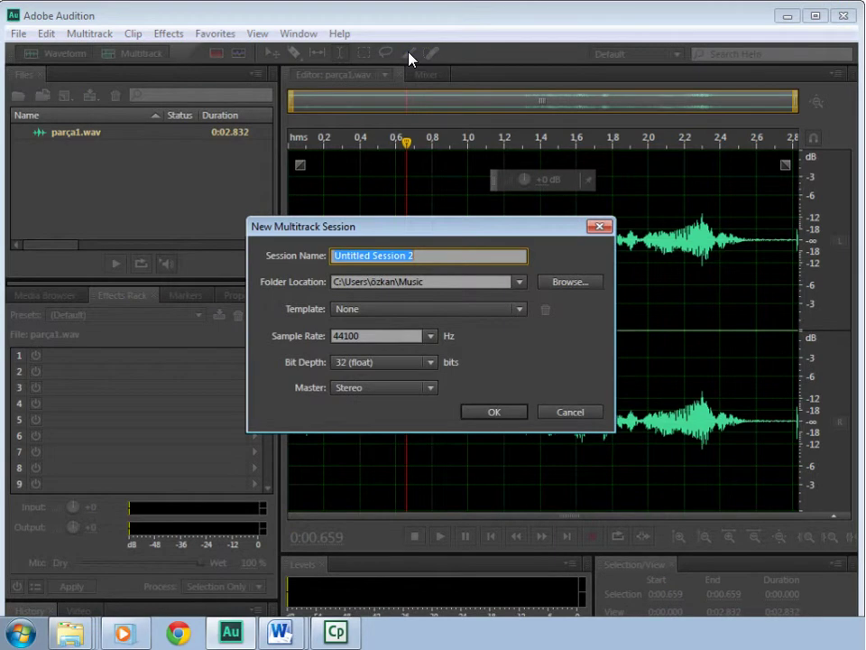
{"action": "type", "text": "çokluparçalar"}
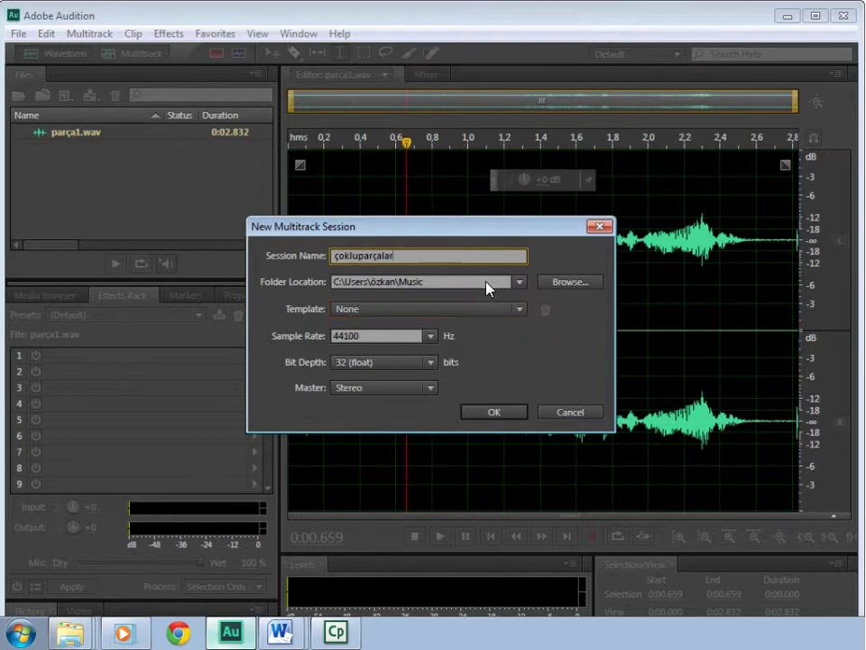
{"action": "left_click", "coordinate": [500, 309]}
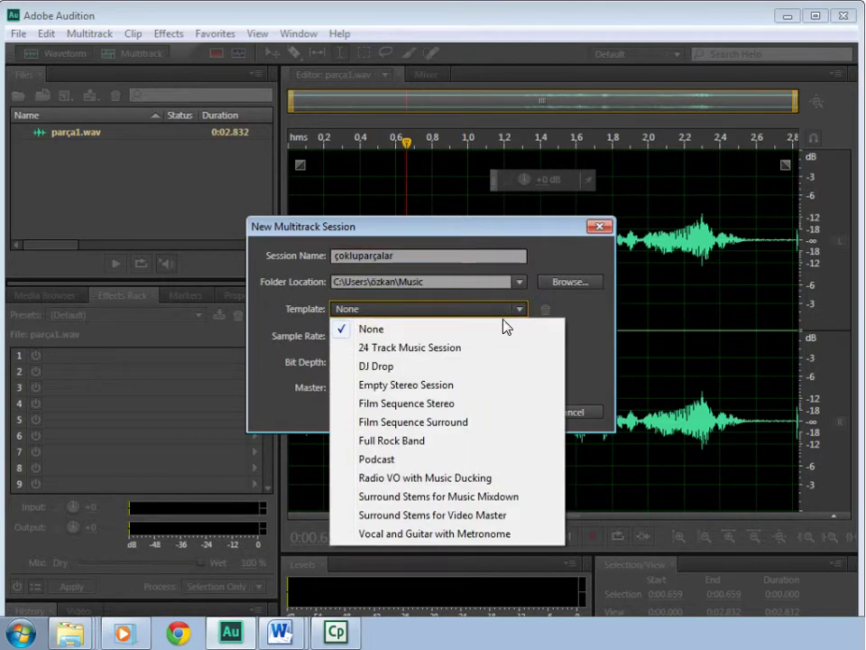
{"action": "left_click", "coordinate": [505, 328]}
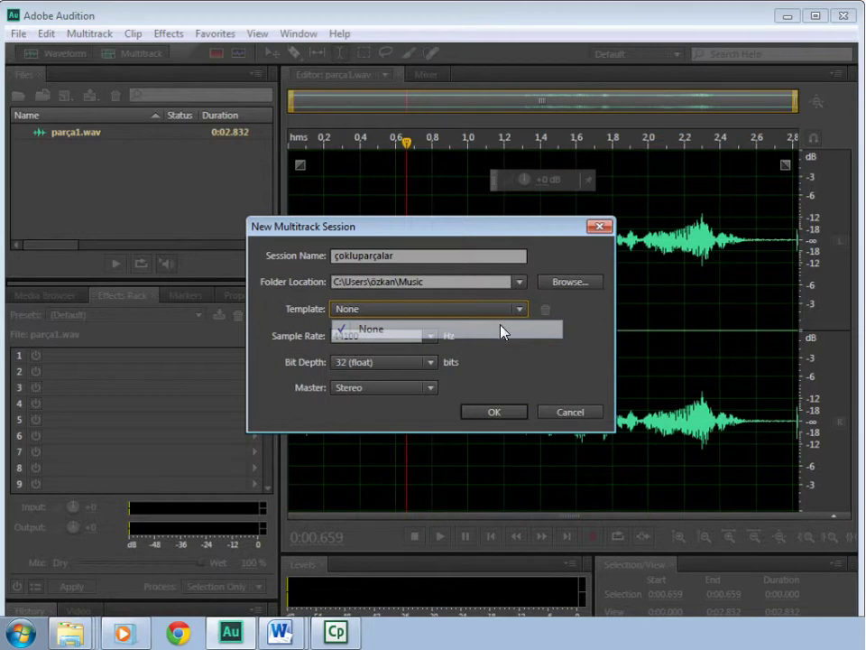
{"action": "left_click", "coordinate": [495, 413]}
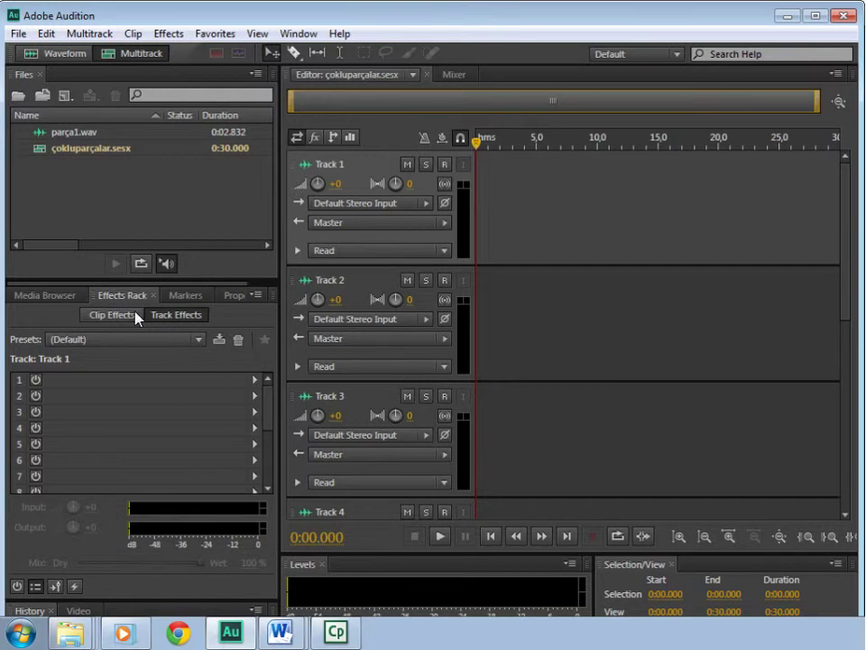
- Place parça1.wav at the start of Track 1 and record a voice clip of about 5 seconds on Track 2 from about 3.8 seconds
{"action": "mouse_move", "coordinate": [70, 133]}
{"action": "left_mouse_down"}
{"action": "mouse_move", "coordinate": [379, 220]}
{"action": "mouse_move", "coordinate": [516, 225]}
{"action": "mouse_move", "coordinate": [504, 220]}
{"action": "mouse_move", "coordinate": [478, 238]}
{"action": "left_mouse_up"}
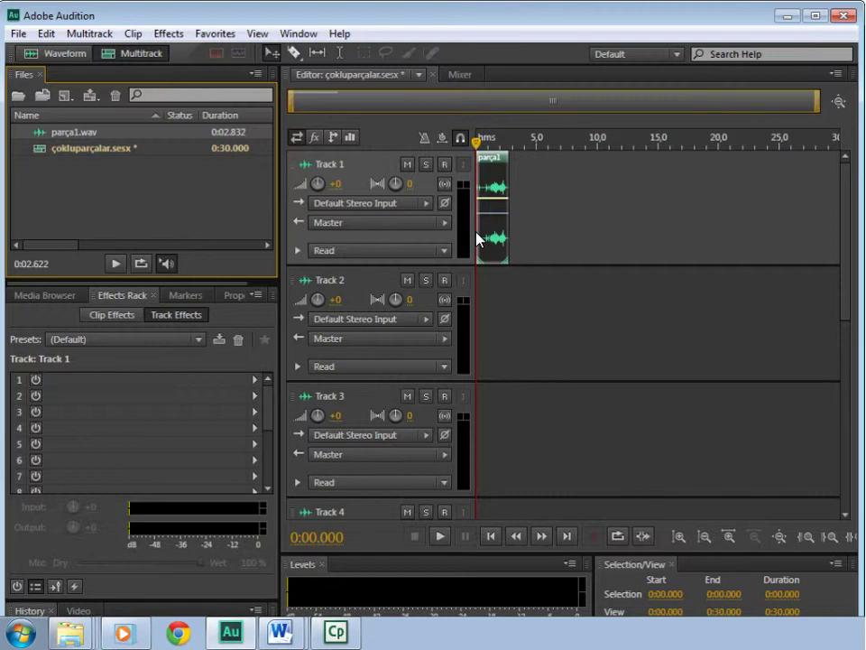
{"action": "left_click", "coordinate": [444, 280]}
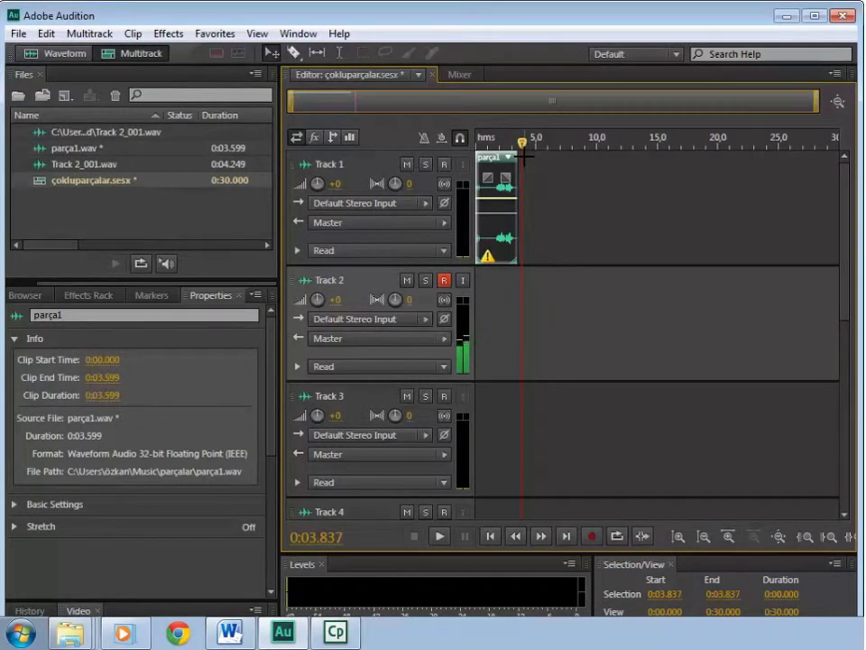
{"action": "left_click", "coordinate": [592, 536]}
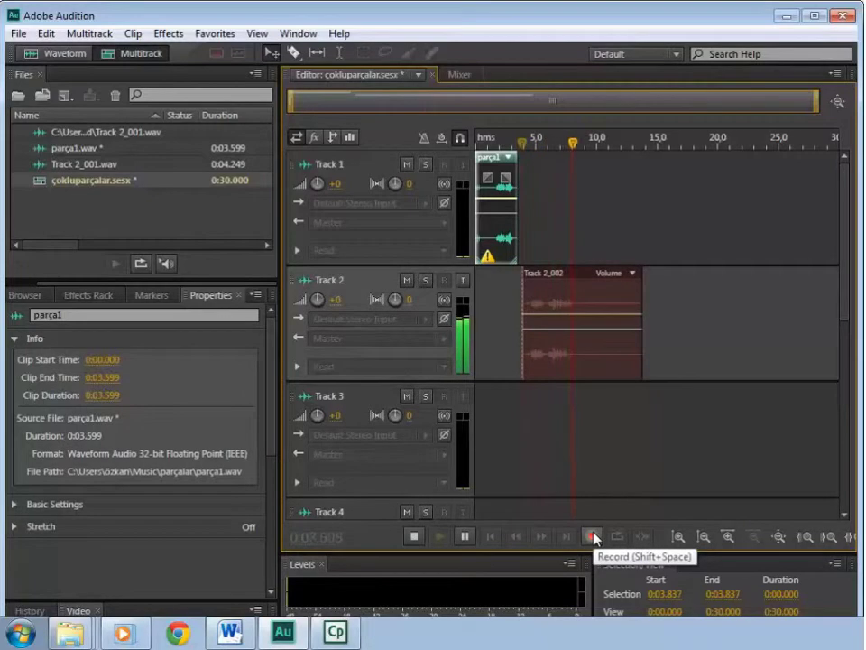
{"action": "left_click", "coordinate": [593, 536]}
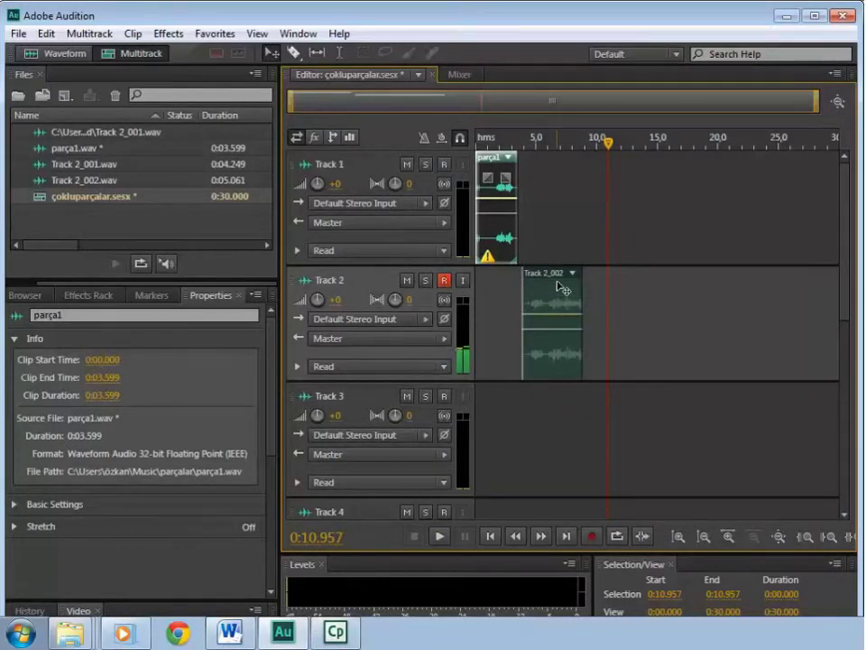
- Move the recorded Track 2 clip to start where the parça1 clip ends, at 0:03.599, and play the session from about 1.3 seconds
{"action": "left_click_drag", "start_coordinate": [563, 288], "coordinate": [560, 284]}
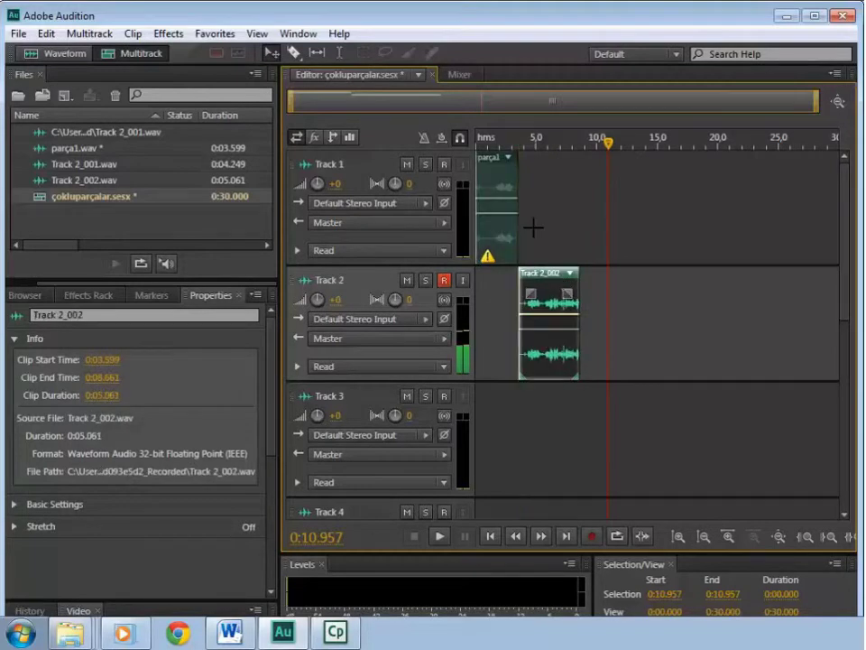
{"action": "left_click", "coordinate": [488, 142]}
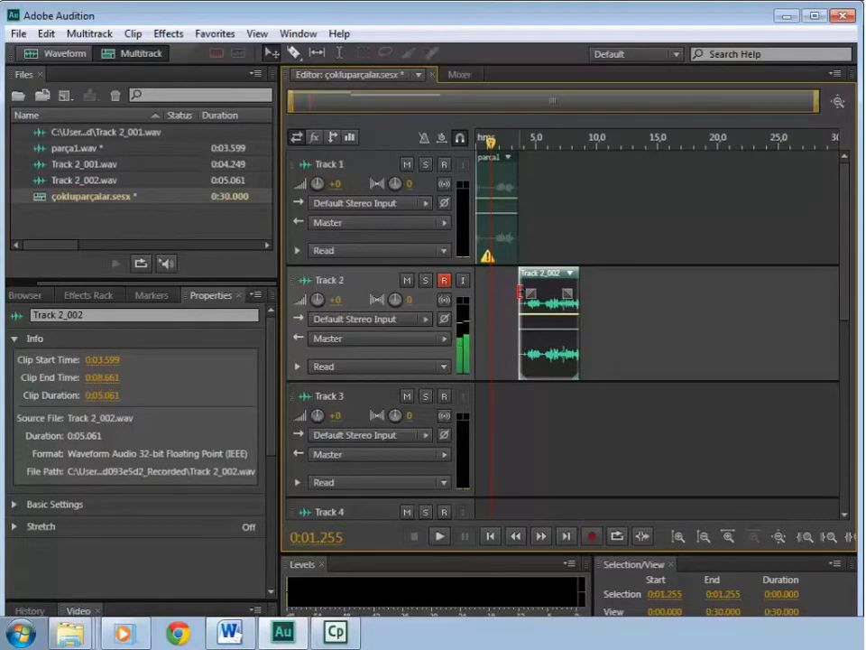
{"action": "key", "text": "space"}
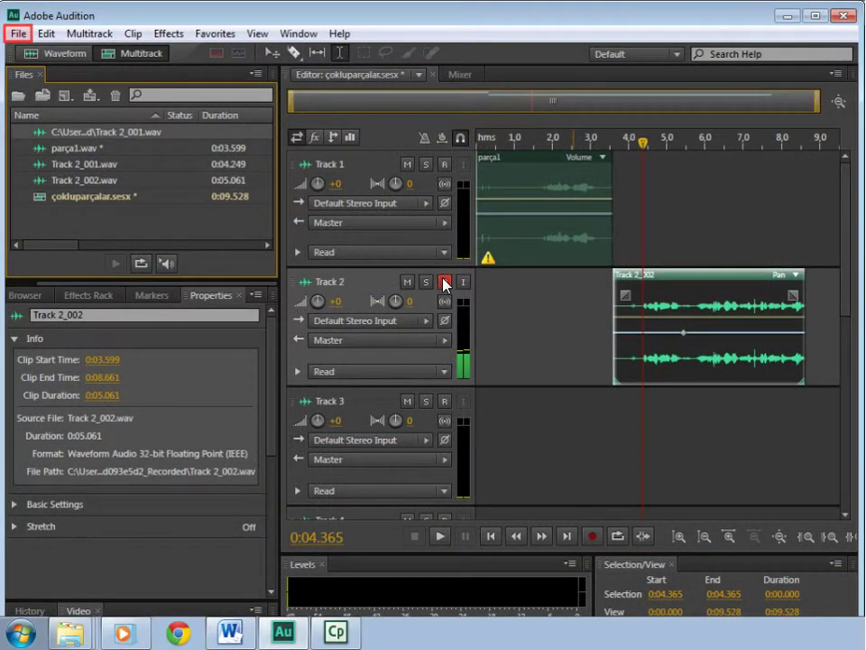
- Save the çokluparçalar multitrack session with its changed audio
{"action": "left_click", "coordinate": [16, 34]}
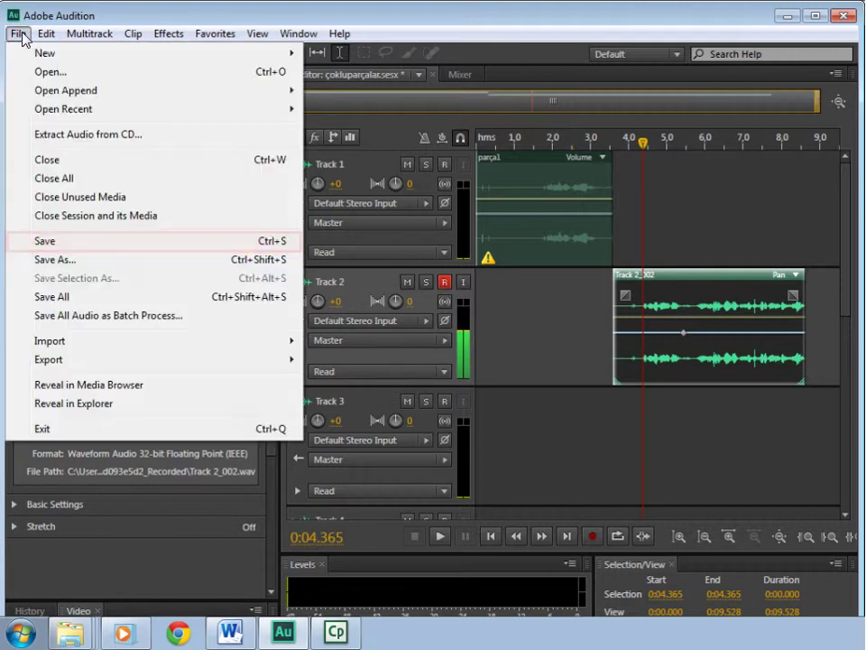
{"action": "left_click", "coordinate": [88, 242]}
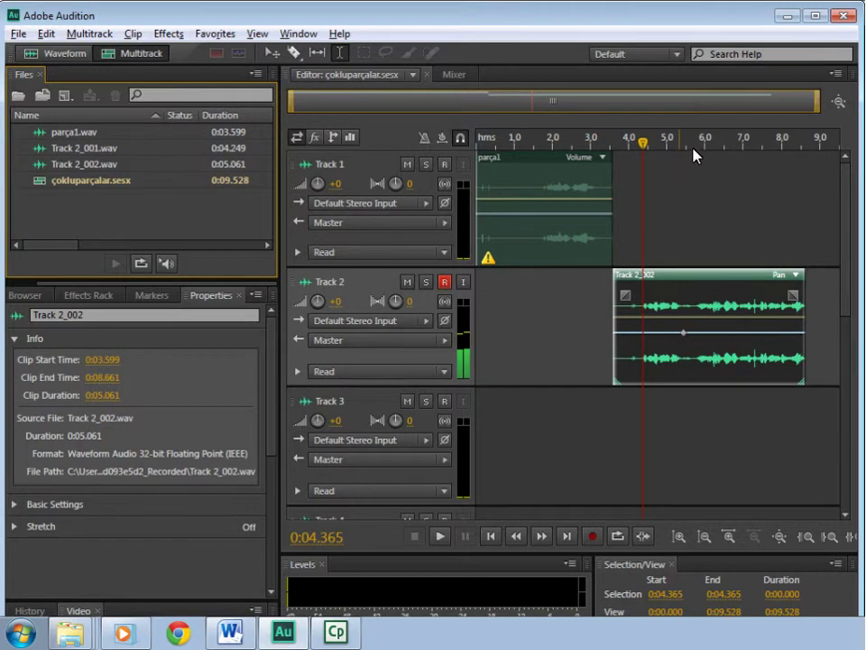
- Switch to Windows Explorer, examine the saved çokluparçalar files in the Music library, and return to Adobe Audition
{"action": "left_click", "coordinate": [788, 24]}
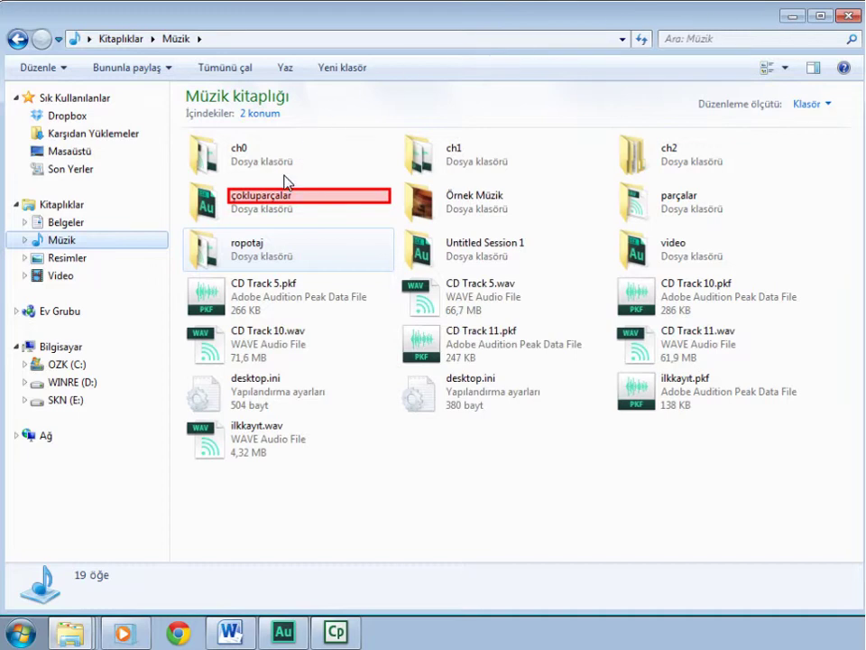
{"action": "double_click", "coordinate": [286, 206]}
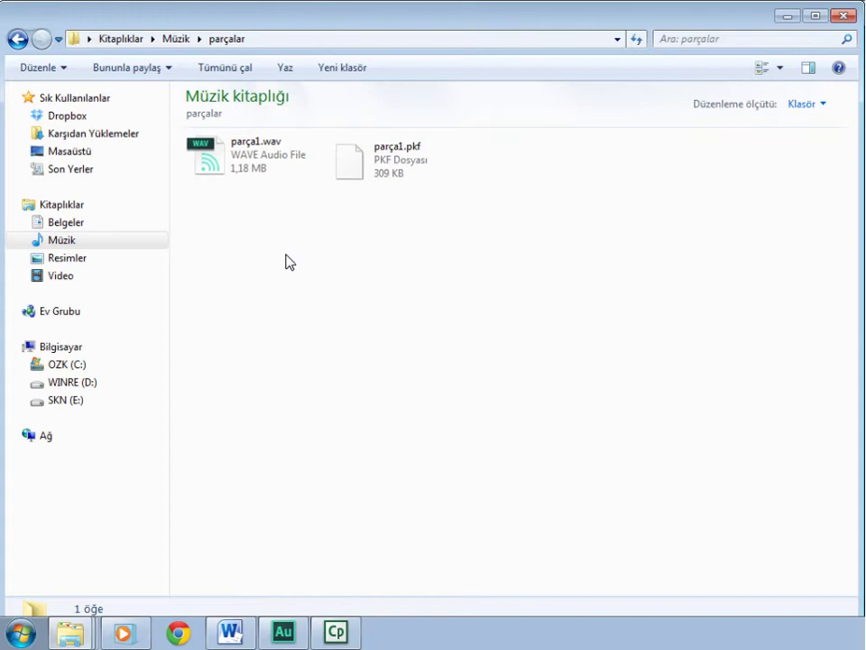
{"action": "left_click", "coordinate": [283, 634]}
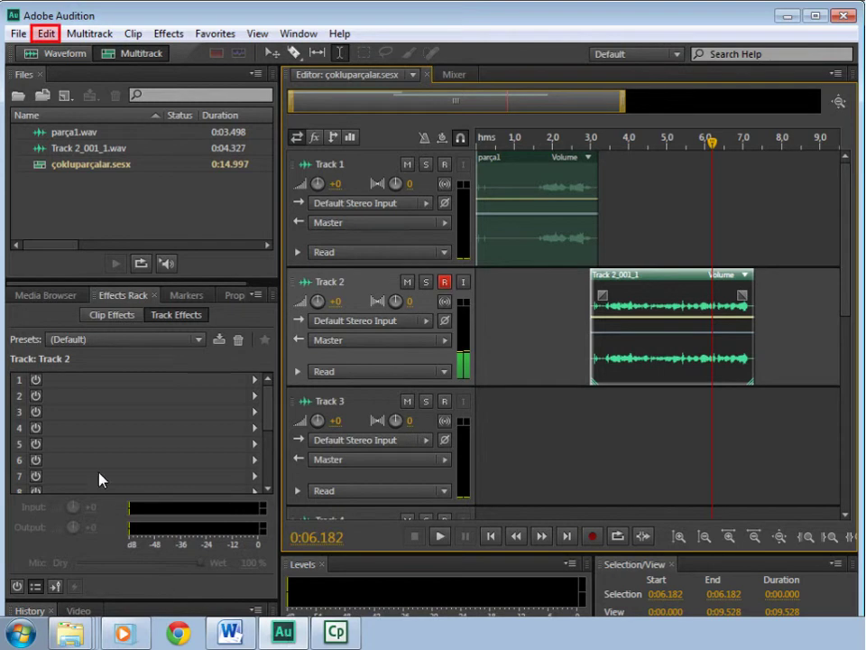
- Set Save Peak Files to enabled in the Media & Disk Cache preferences and apply the settings
{"action": "left_click", "coordinate": [44, 34]}
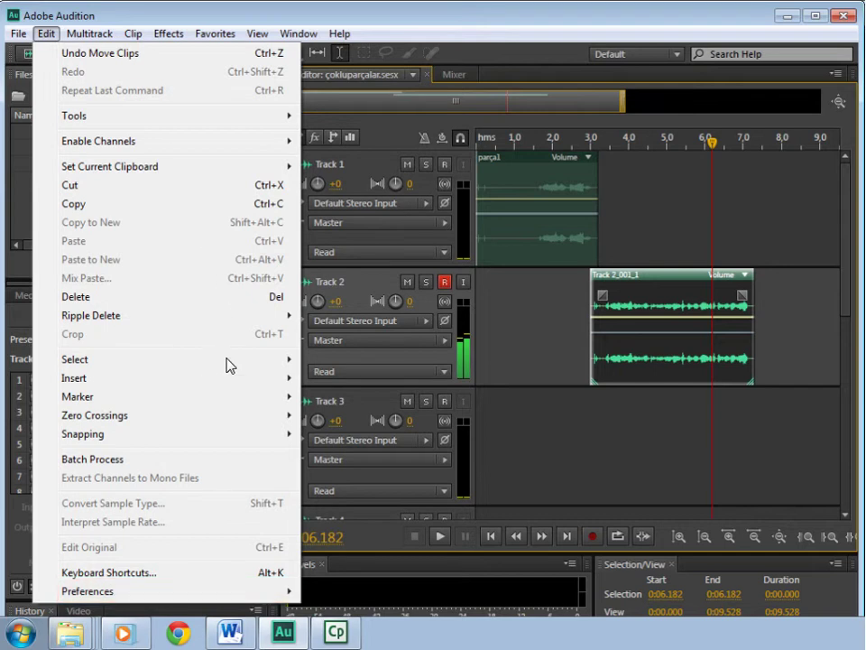
{"action": "mouse_move", "coordinate": [238, 592]}
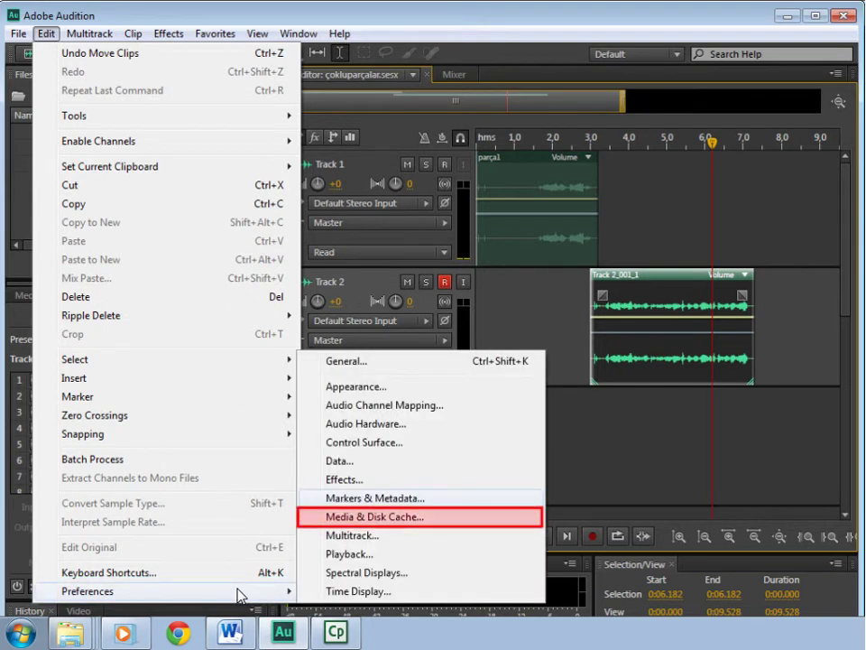
{"action": "left_click", "coordinate": [380, 520]}
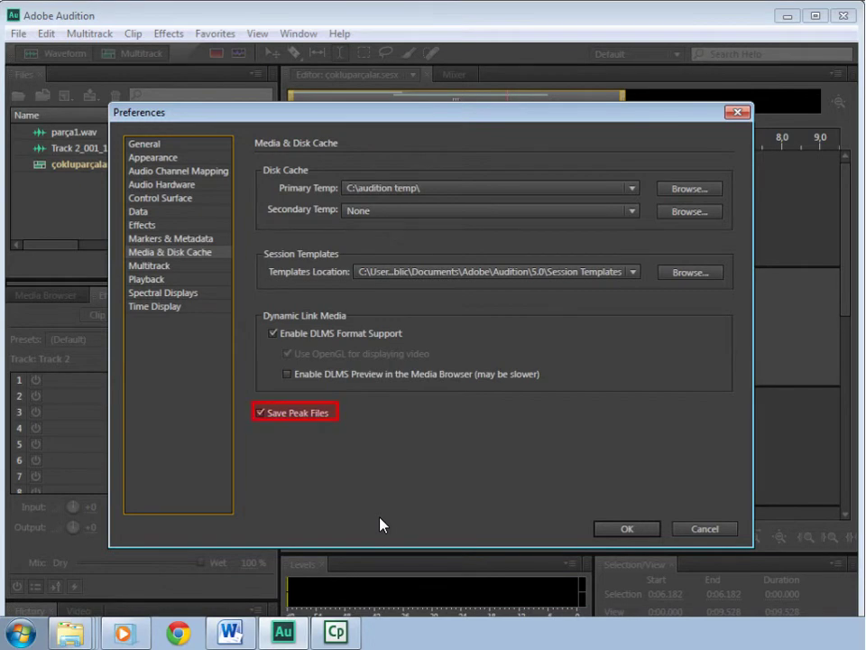
{"action": "left_click", "coordinate": [268, 416]}
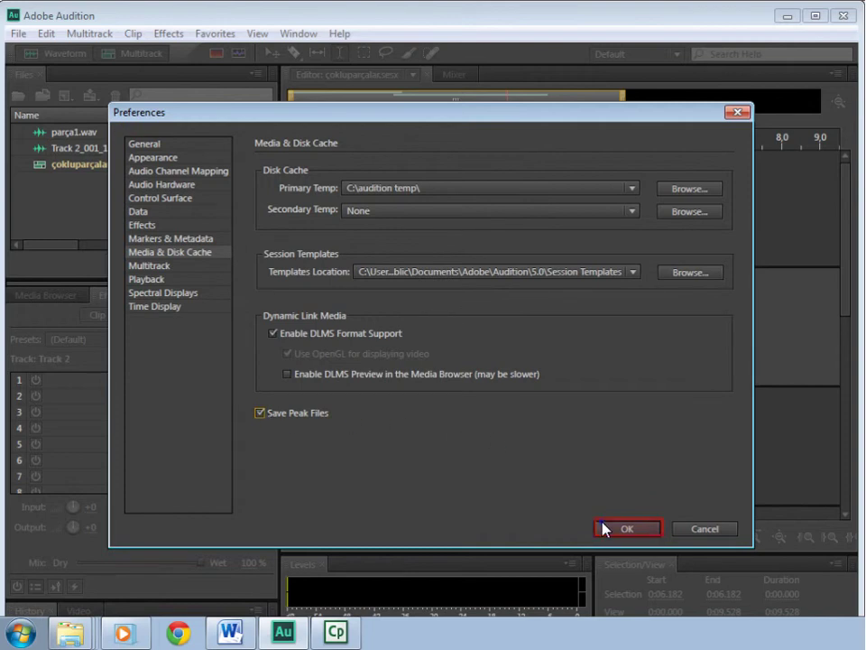
{"action": "left_click", "coordinate": [625, 529]}
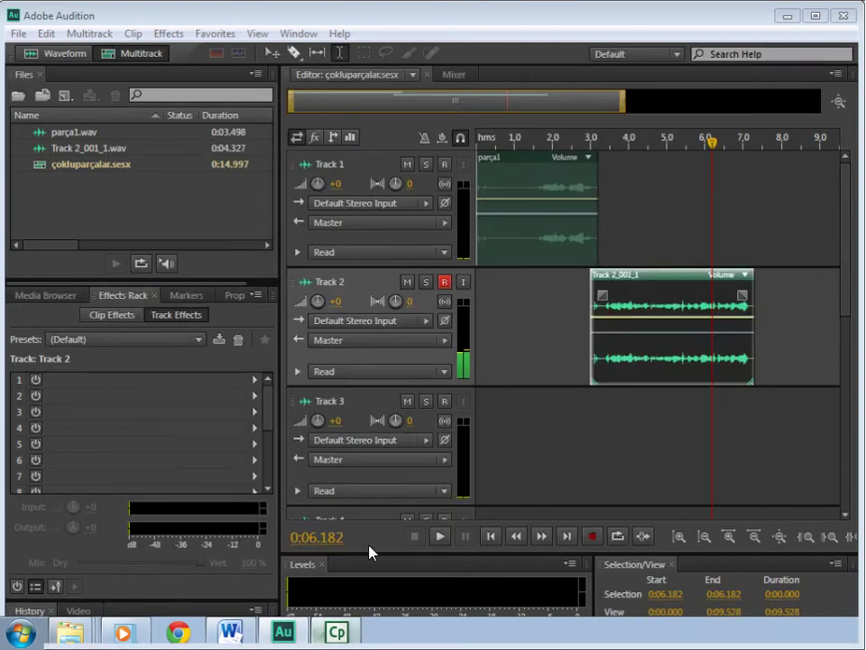
- Switch to Windows Explorer and examine the contents of the çokluparçalar_Recorded and parçalar folders in the Music library
{"action": "left_click", "coordinate": [282, 632]}
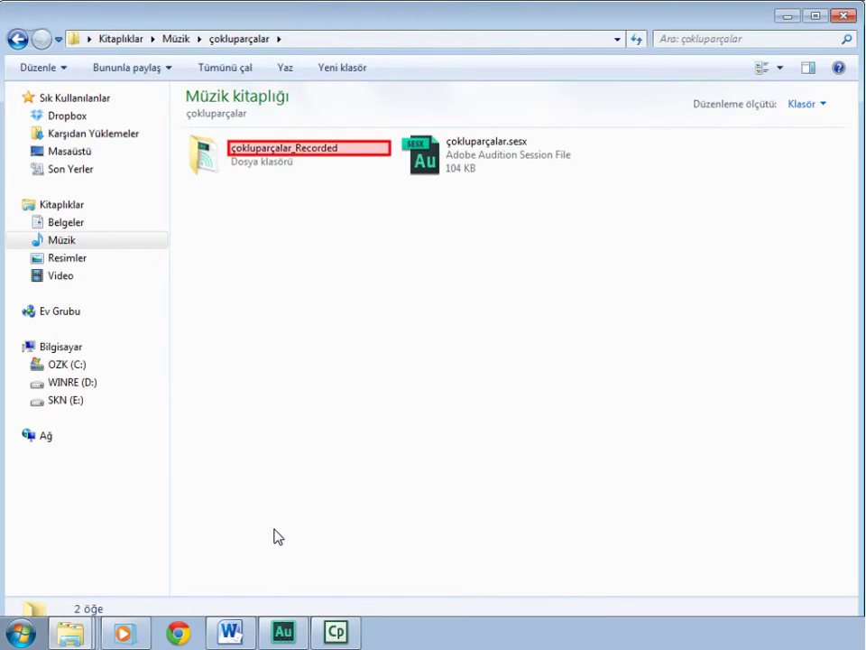
{"action": "double_click", "coordinate": [275, 156]}
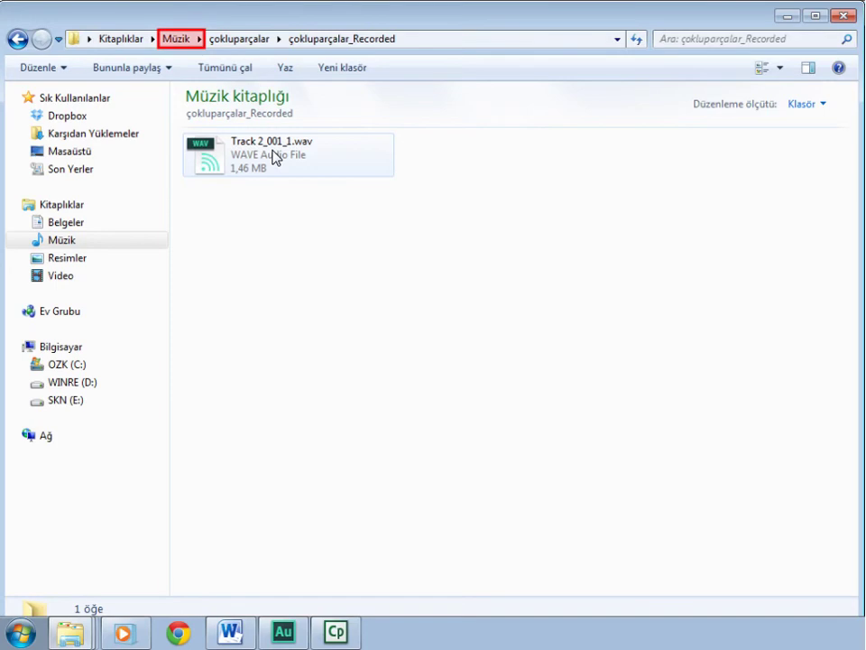
{"action": "left_click", "coordinate": [183, 43]}
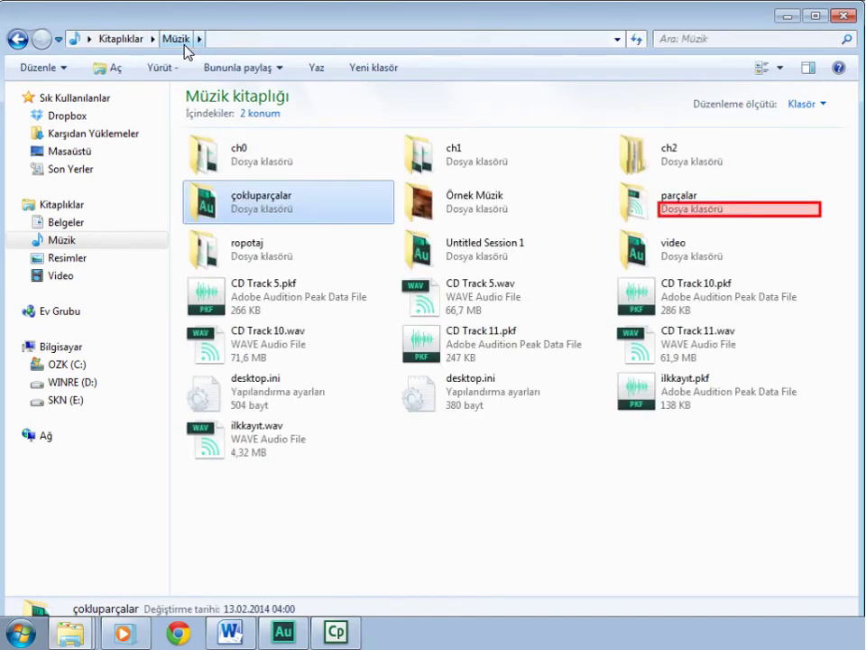
{"action": "double_click", "coordinate": [681, 215]}
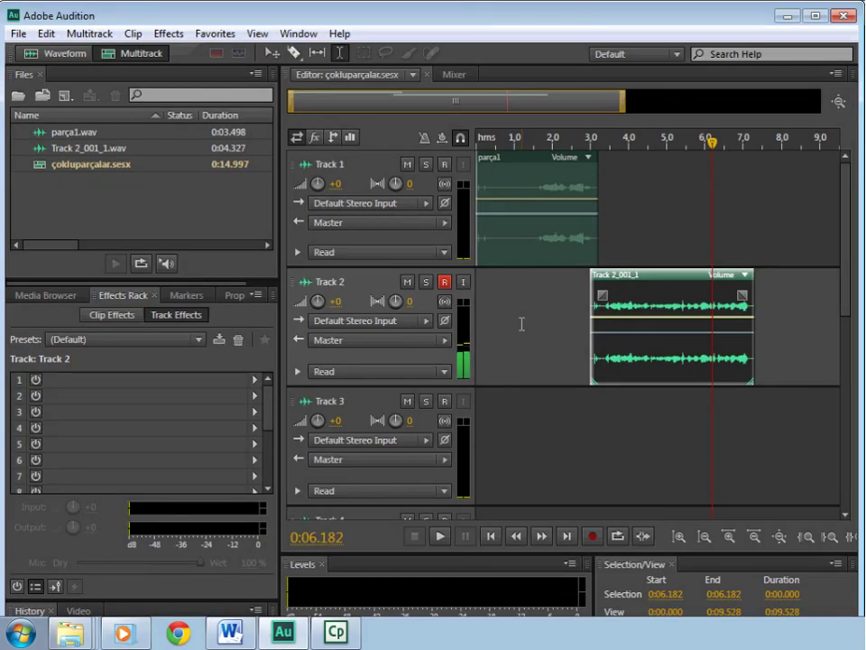
- Switch back to Adobe Audition and disarm Track 2 for recording in the çokluparçalar session
{"action": "scroll", "coordinate": [522, 324], "scroll_direction": "down", "scroll_amount": 3}
{"action": "scroll", "coordinate": [522, 324], "scroll_direction": "down", "scroll_amount": 3}
{"action": "scroll", "coordinate": [521, 324], "scroll_direction": "up", "scroll_amount": 6}
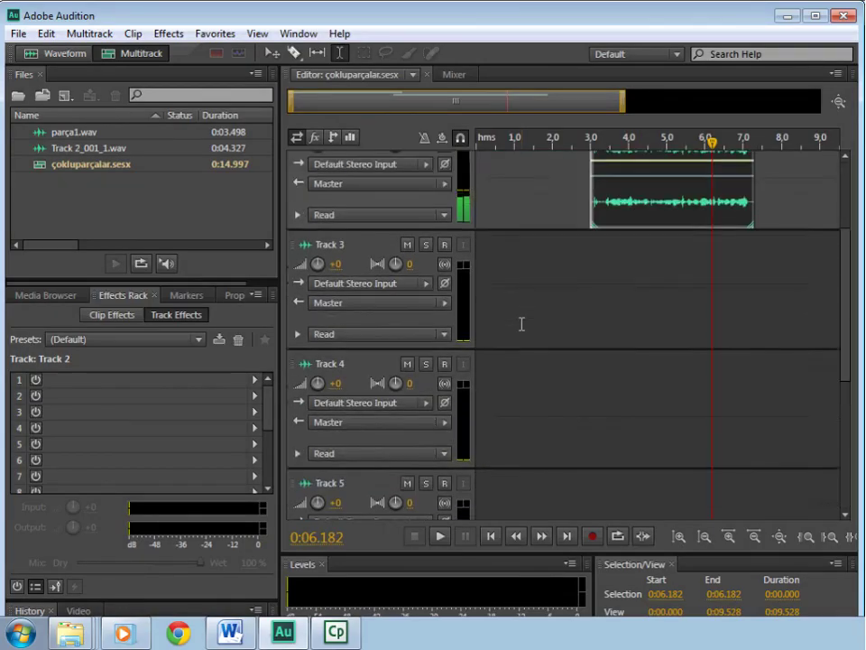
{"action": "scroll", "coordinate": [521, 324], "scroll_direction": "down", "scroll_amount": 3}
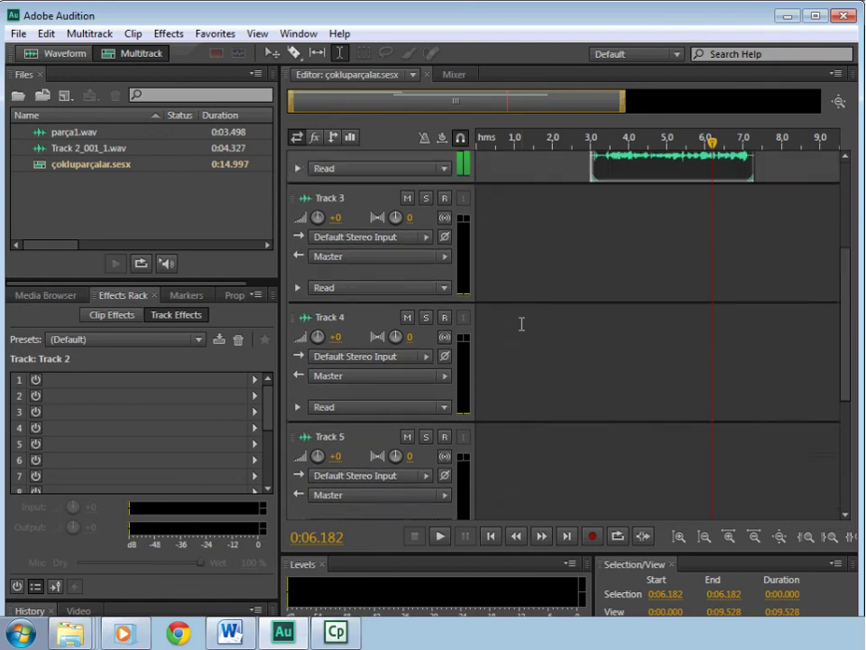
{"action": "scroll", "coordinate": [522, 324], "scroll_direction": "up", "scroll_amount": 3}
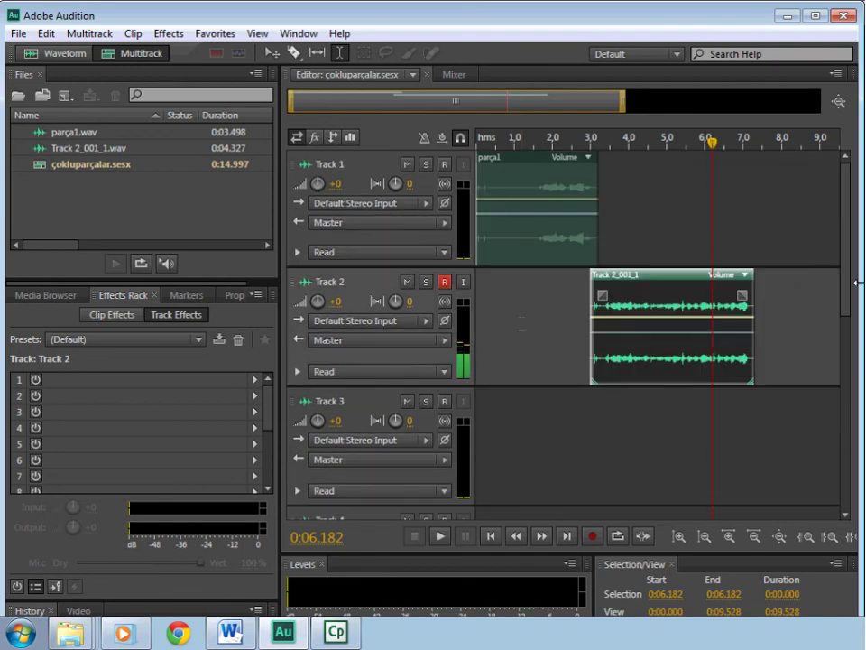
{"action": "left_click_drag", "start_coordinate": [851, 295], "coordinate": [849, 271]}
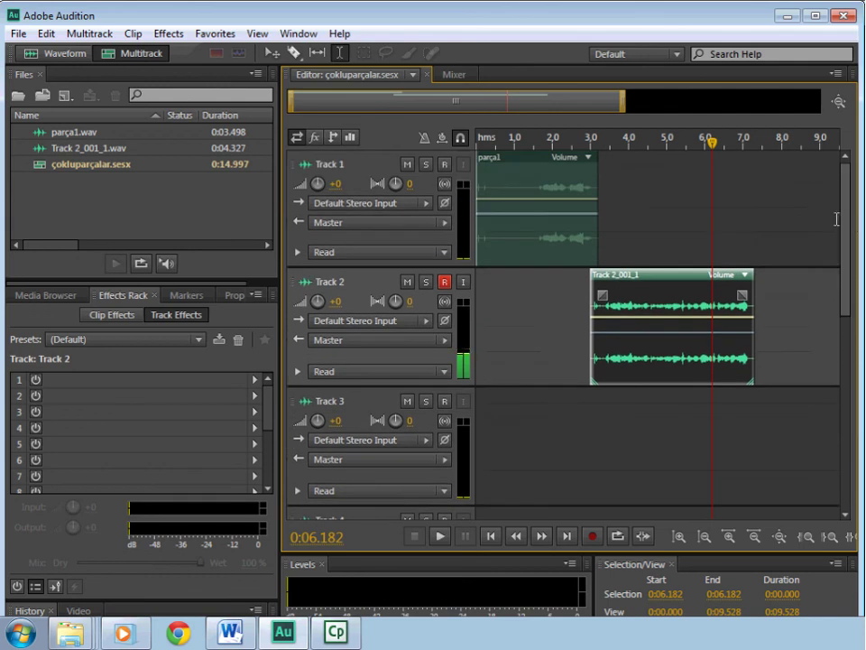
{"action": "left_click", "coordinate": [445, 284]}
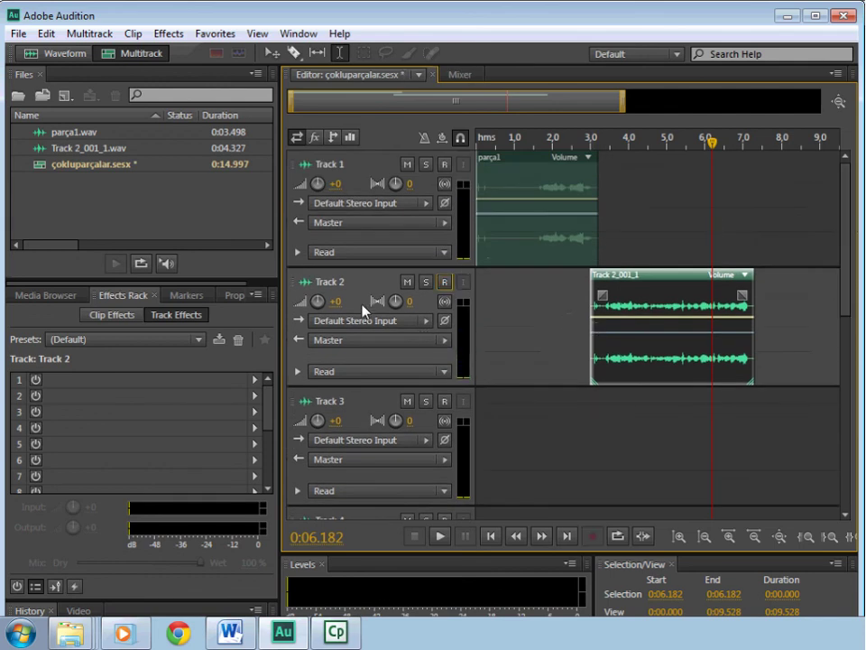
- Enlarge and shrink the track heights in the multitrack session to examine Tracks 1 to 6 and the Master track
{"action": "scroll", "coordinate": [356, 305], "scroll_direction": "up", "scroll_amount": 2}
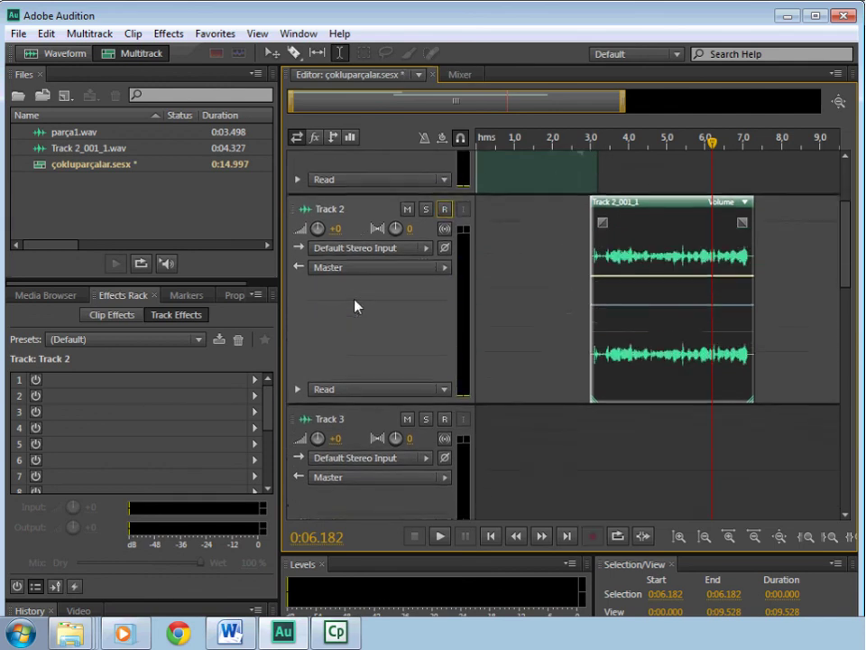
{"action": "scroll", "coordinate": [356, 305], "scroll_direction": "down", "scroll_amount": 2}
{"action": "scroll", "coordinate": [356, 305], "scroll_direction": "down", "scroll_amount": 4}
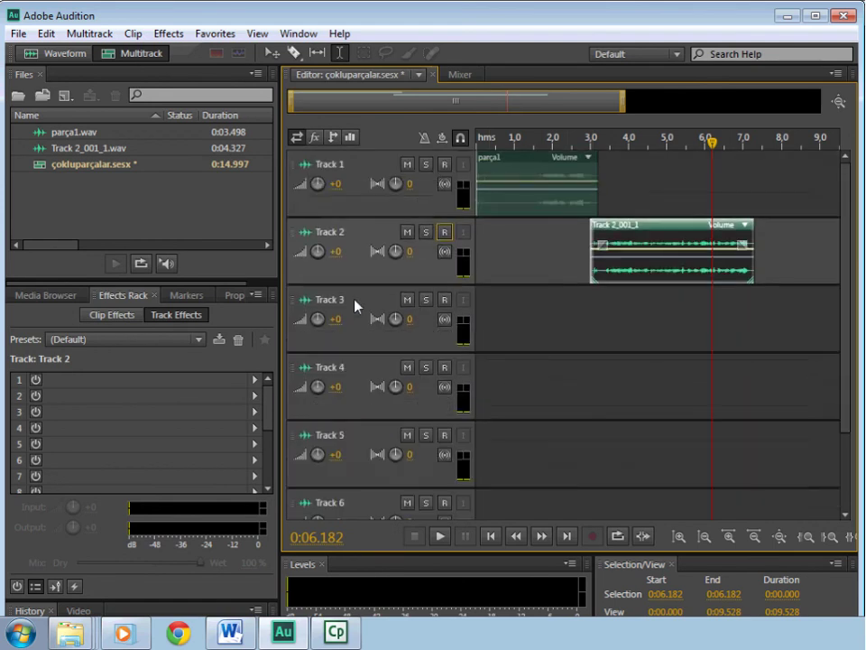
{"action": "scroll", "coordinate": [355, 305], "scroll_direction": "up", "scroll_amount": 4}
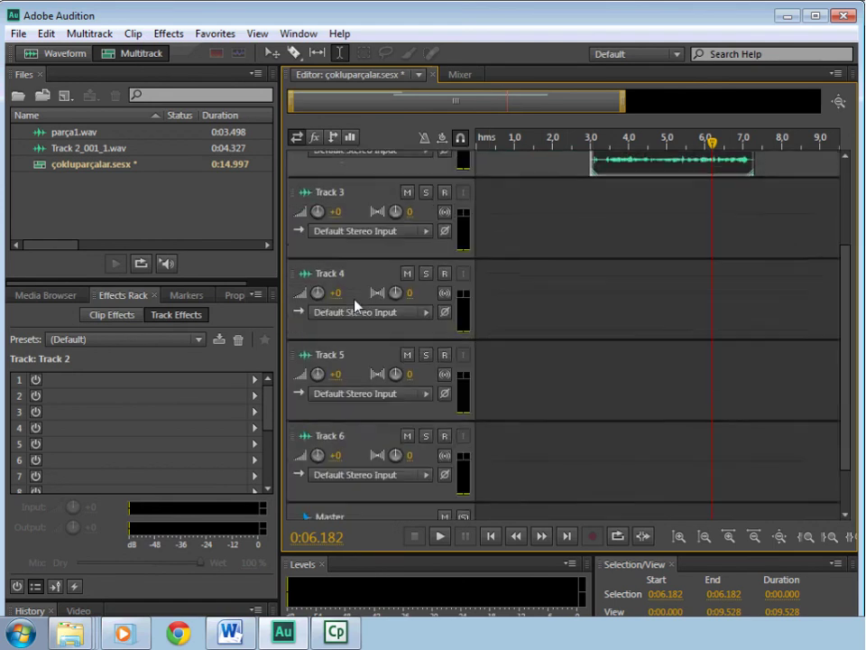
{"action": "scroll", "coordinate": [356, 305], "scroll_direction": "down", "scroll_amount": 2}
{"action": "scroll", "coordinate": [355, 305], "scroll_direction": "down", "scroll_amount": 1}
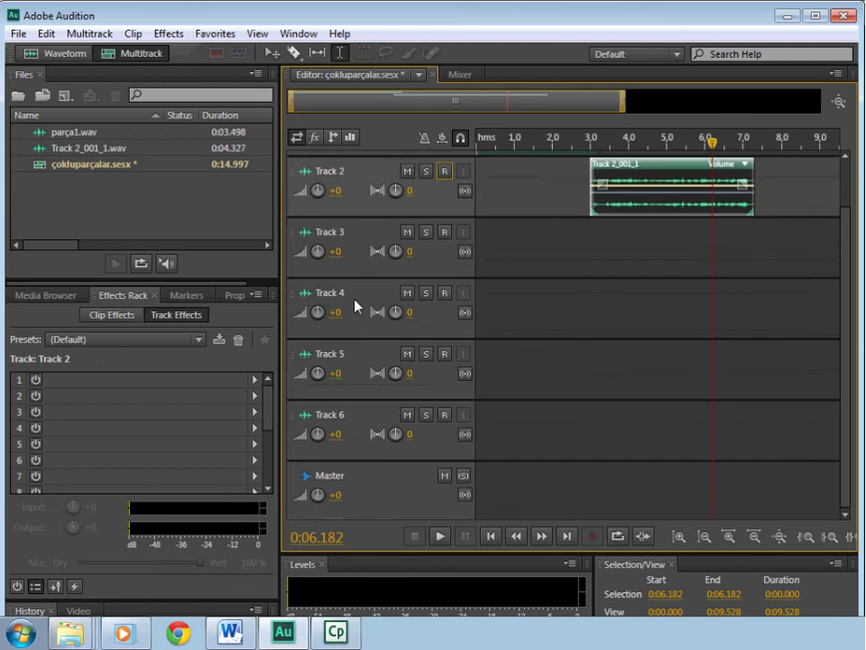
{"action": "scroll", "coordinate": [355, 305], "scroll_direction": "up", "scroll_amount": 2}
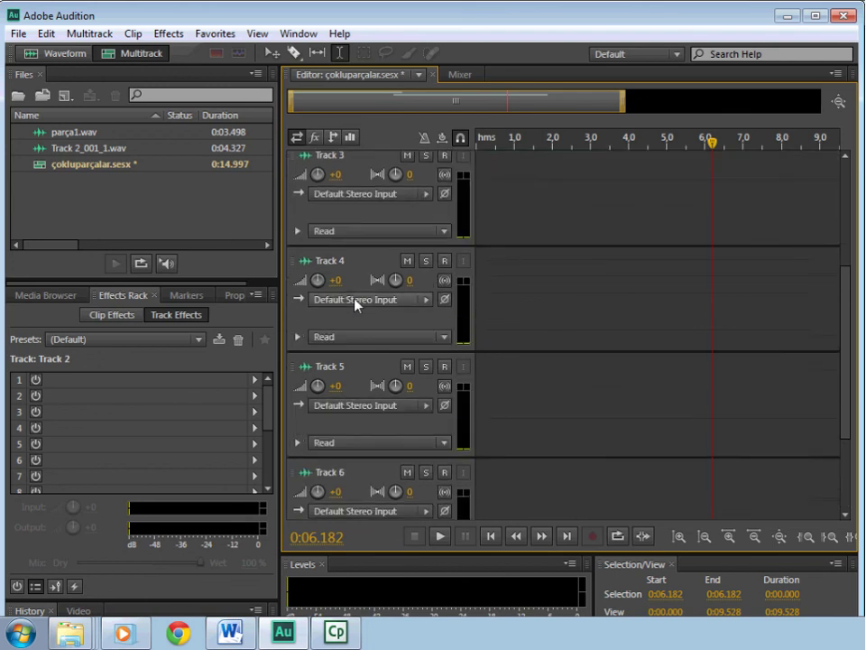
{"action": "scroll", "coordinate": [569, 309], "scroll_direction": "up", "scroll_amount": 3}
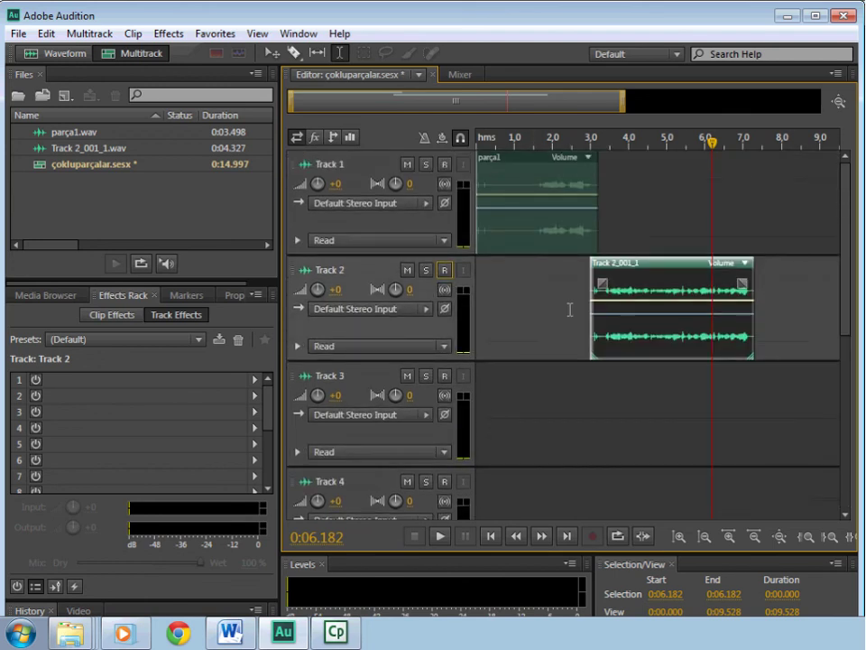